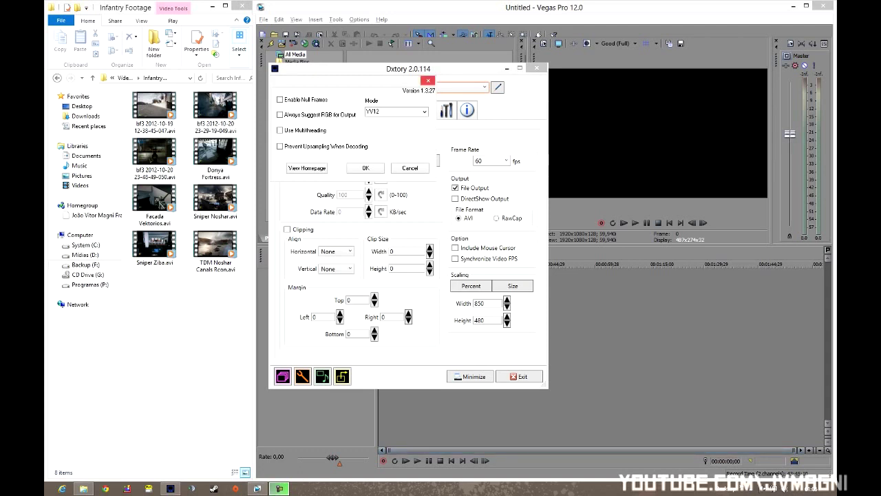
Review the mode options in the Lagarith Lossless Codec's configuration, keep YV12, and minimize the Dxtory window.
{"action": "key", "text": "Return"}
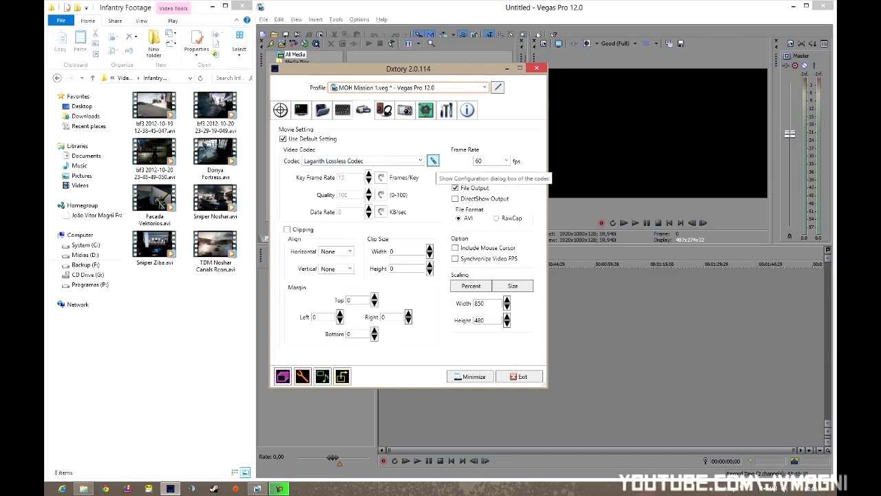
{"action": "left_click", "coordinate": [433, 159]}
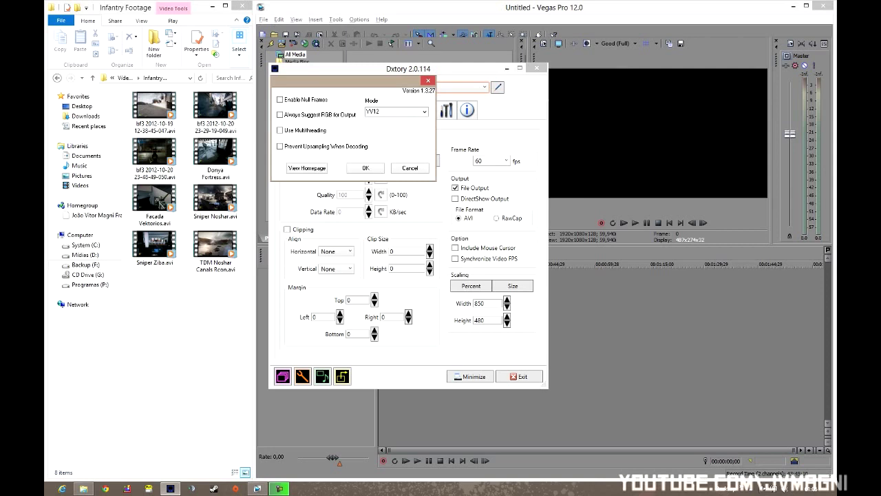
{"action": "left_click", "coordinate": [424, 111]}
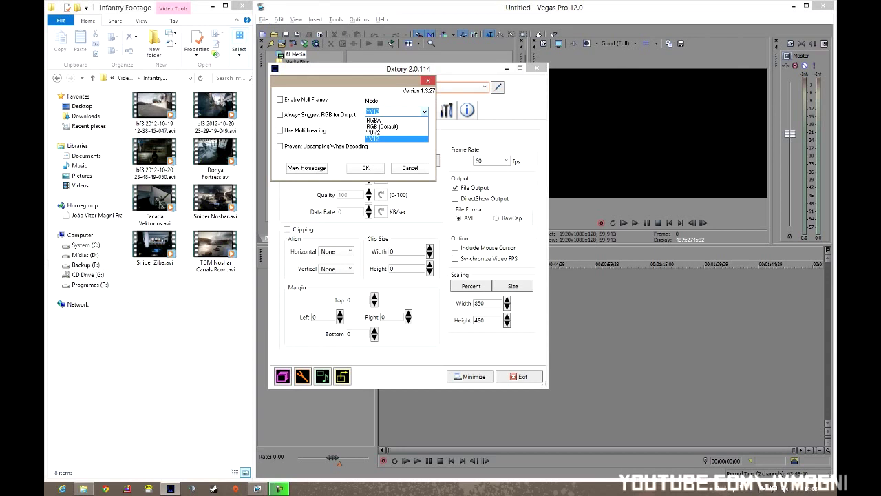
{"action": "key", "text": "Return"}
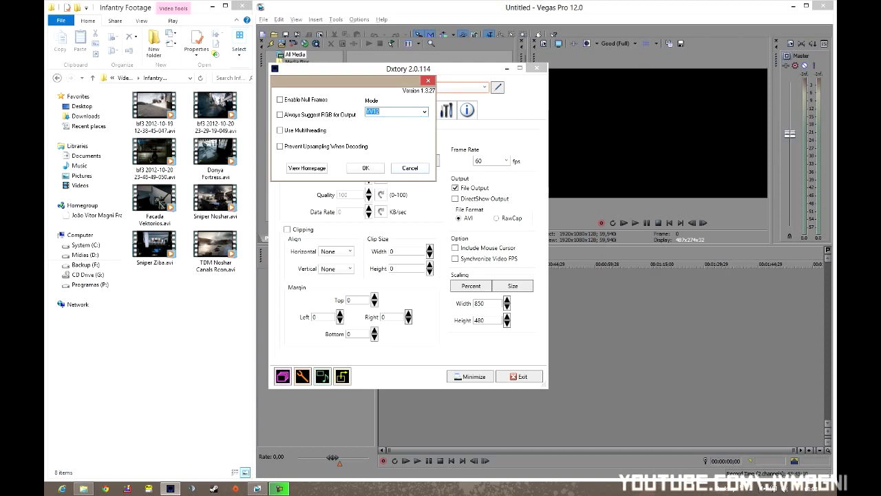
{"action": "key", "text": "Return"}
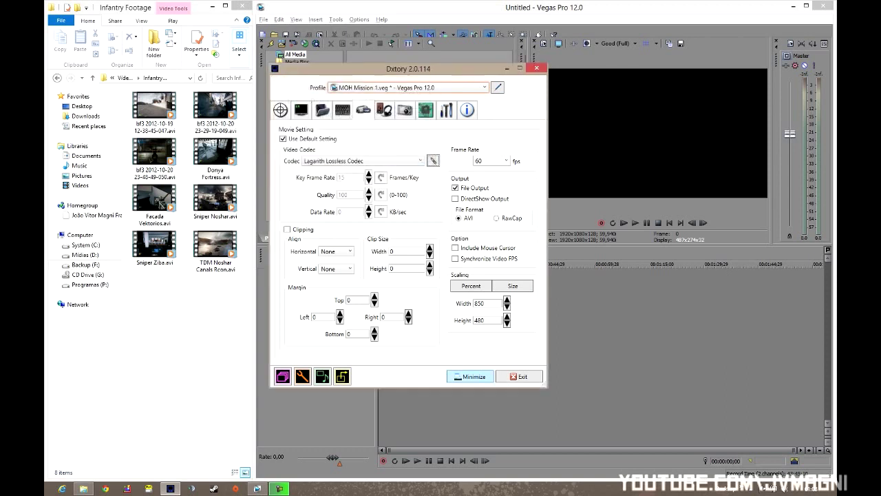
{"action": "key", "text": "Return"}
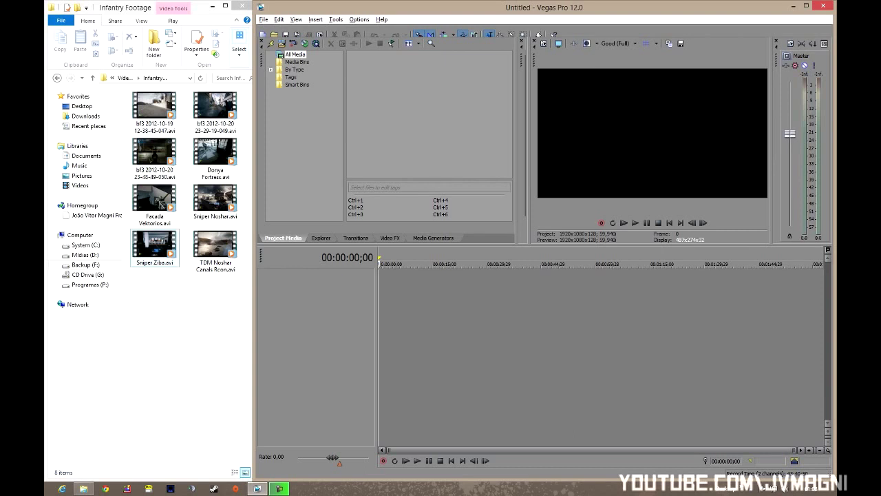
Import Sniper Ziba.avi from the Infantry Footage folder into the project media.
{"action": "left_click_drag", "start_coordinate": [215, 244], "coordinate": [171, 285]}
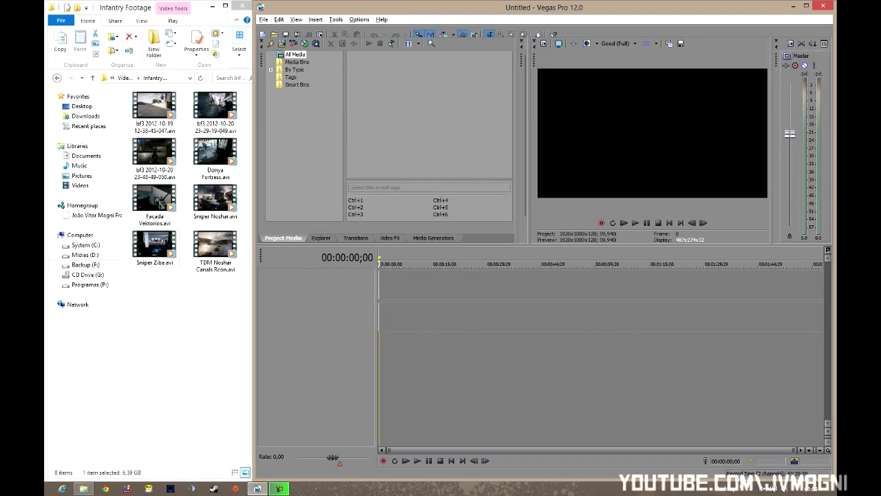
{"action": "left_click_drag", "start_coordinate": [160, 203], "coordinate": [160, 204]}
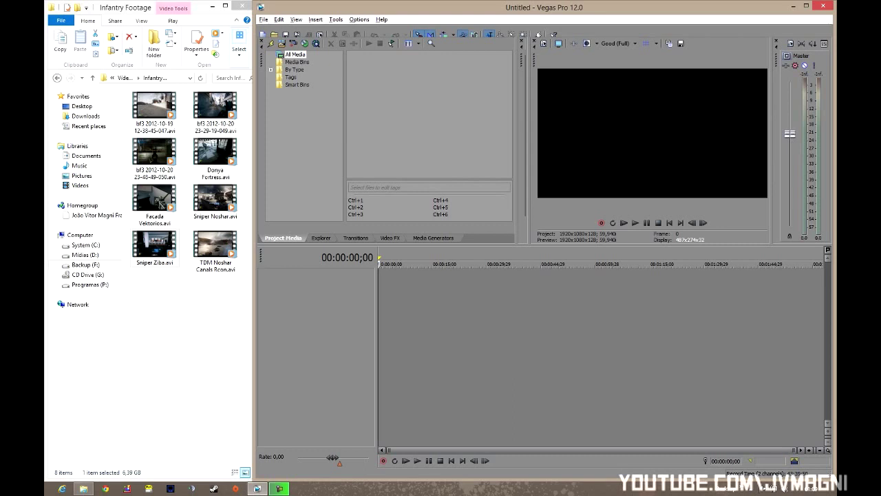
{"action": "left_click_drag", "start_coordinate": [154, 244], "coordinate": [377, 72]}
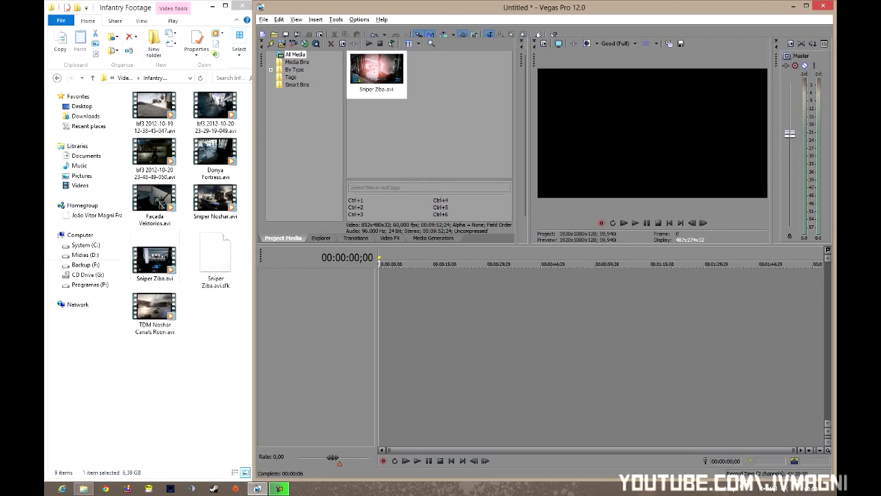
Add the Sniper Ziba.avi clip to the start of the timeline, matching the project video settings to it, and deselect it.
{"action": "left_click", "coordinate": [377, 72]}
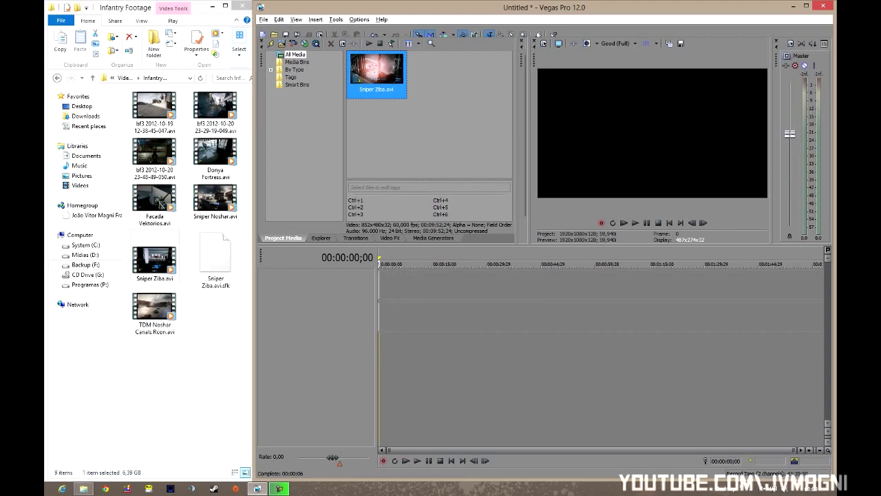
{"action": "double_click", "coordinate": [376, 73]}
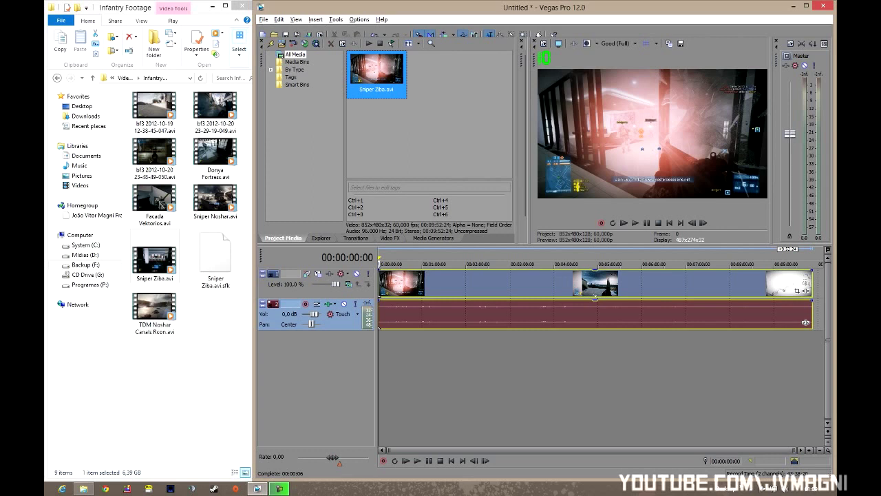
{"action": "left_click", "coordinate": [383, 378]}
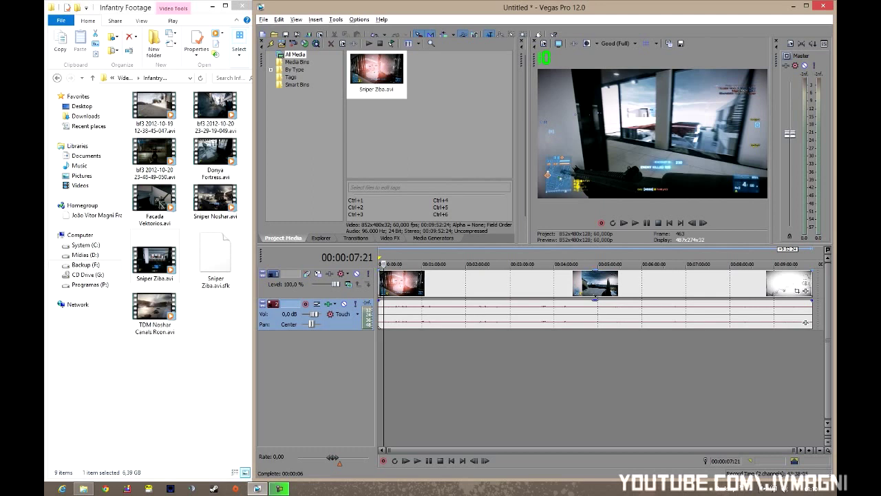
Disable resampling in the properties of the Sniper Ziba video event.
{"action": "right_click", "coordinate": [431, 283]}
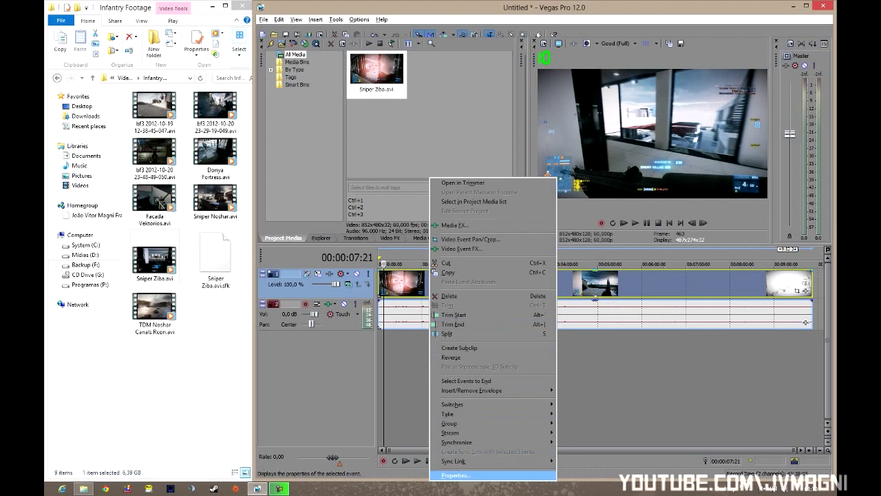
{"action": "left_click", "coordinate": [455, 475]}
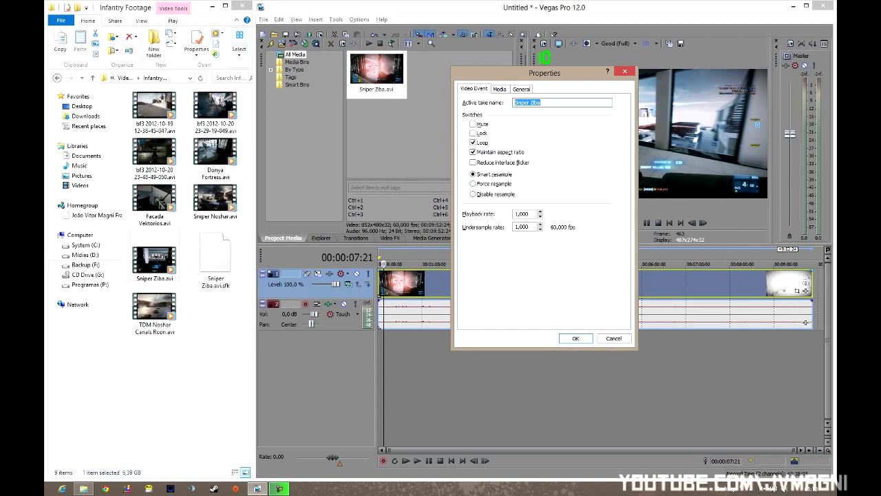
{"action": "left_click", "coordinate": [473, 194]}
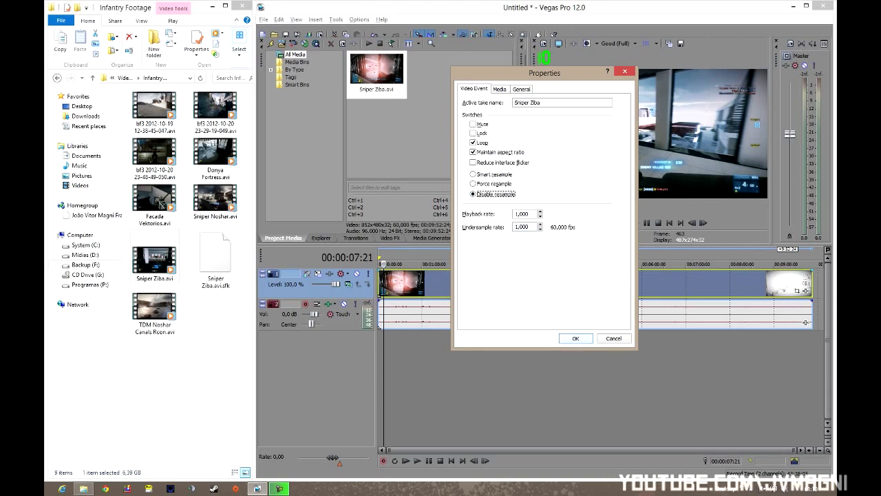
{"action": "key", "text": "Return"}
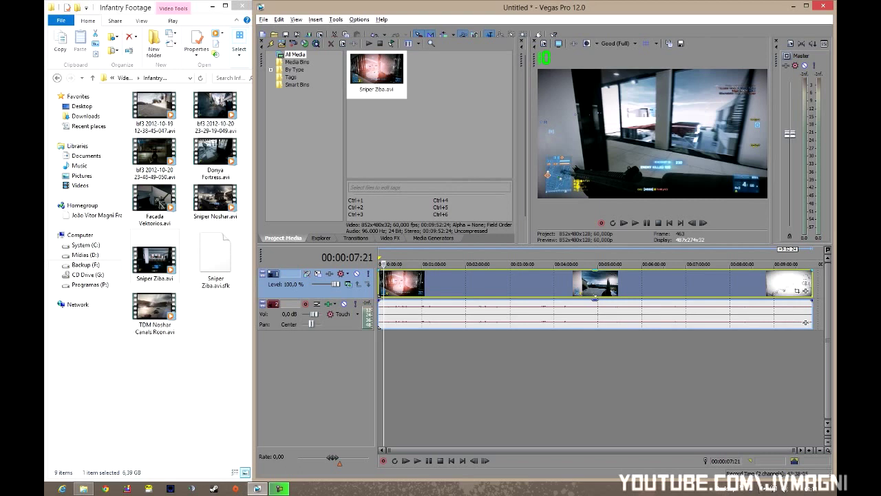
Set the loop region across the whole Sniper Ziba clip, place the cursor at its end, and deselect the events.
{"action": "left_click", "coordinate": [472, 263]}
{"action": "key", "text": "ctrl+a"}
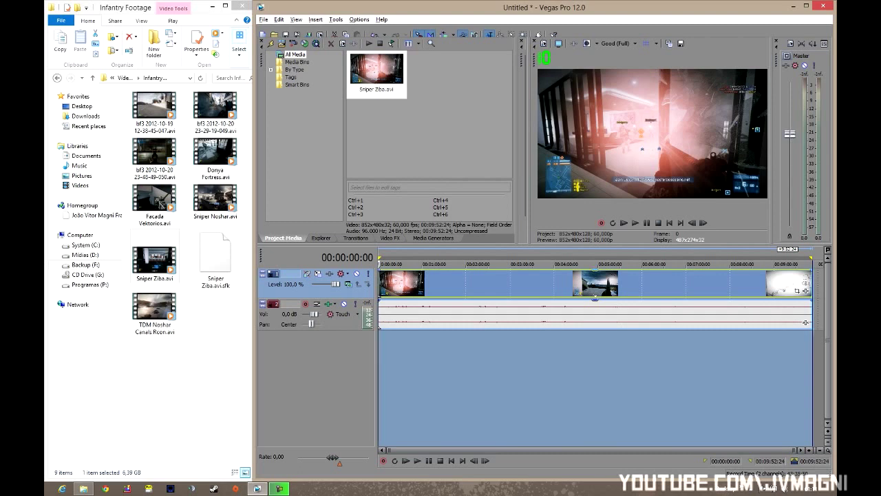
{"action": "key", "text": "ctrl+End"}
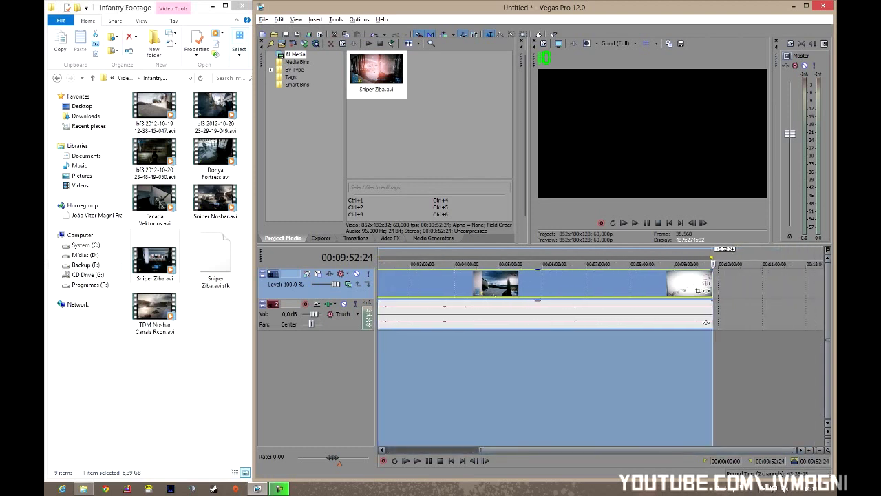
{"action": "key", "text": "Escape"}
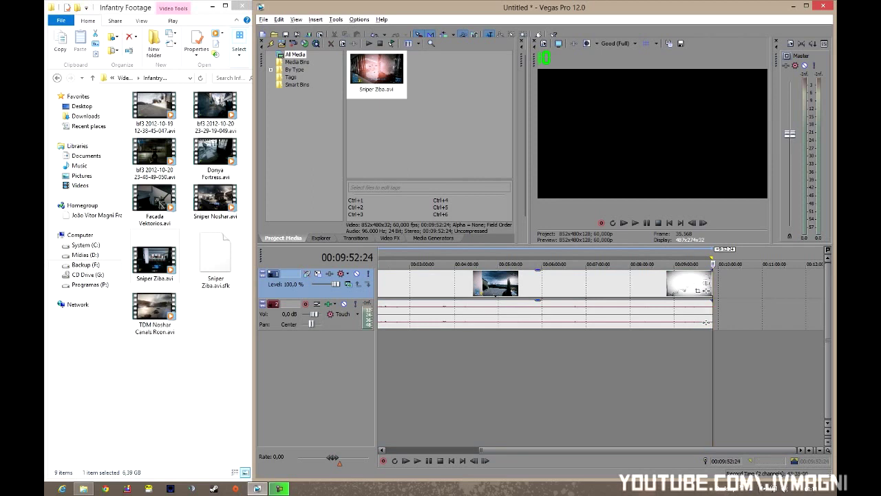
{"action": "key", "text": "grave"}
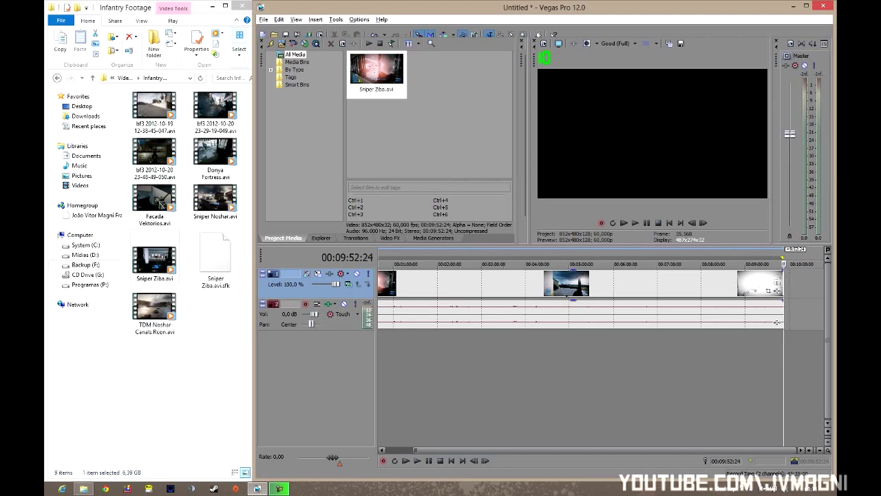
{"action": "scroll", "coordinate": [595, 289], "scroll_direction": "left", "scroll_amount": 2}
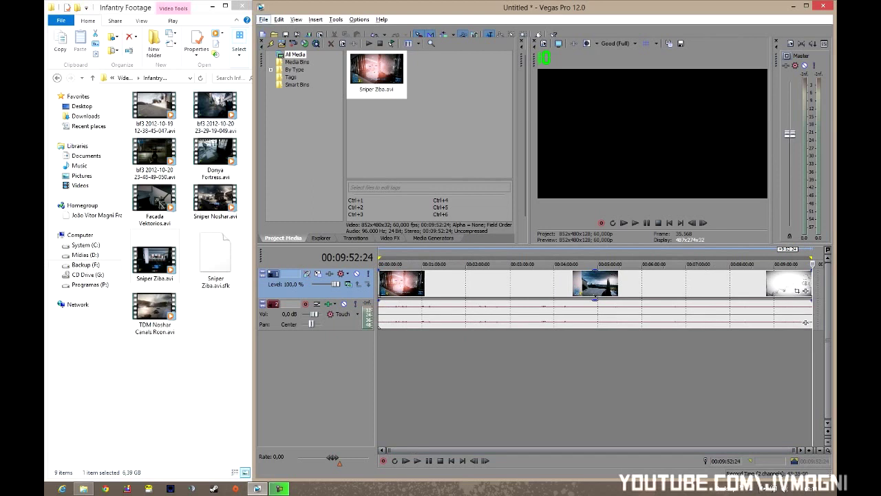
Start Render As and select the AVCHD 1440x1080-60i template of the Sony AVC/MVC format.
{"action": "key", "text": "alt+f"}
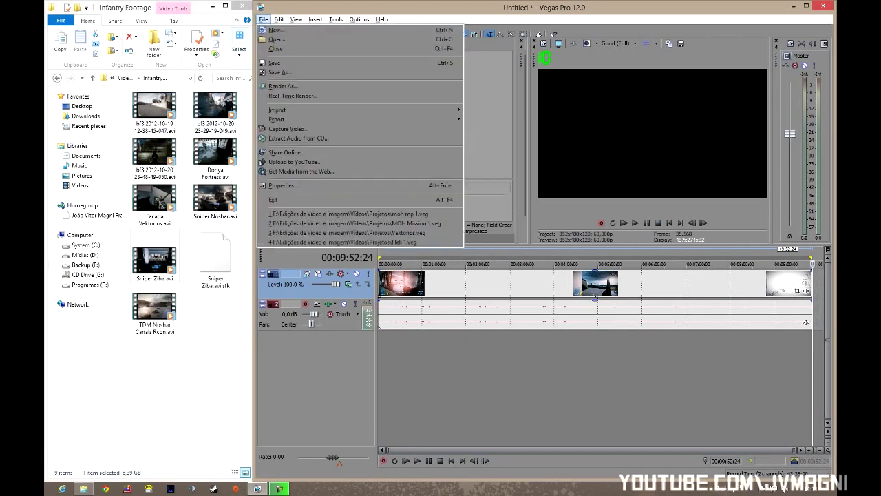
{"action": "key", "text": "Up"}
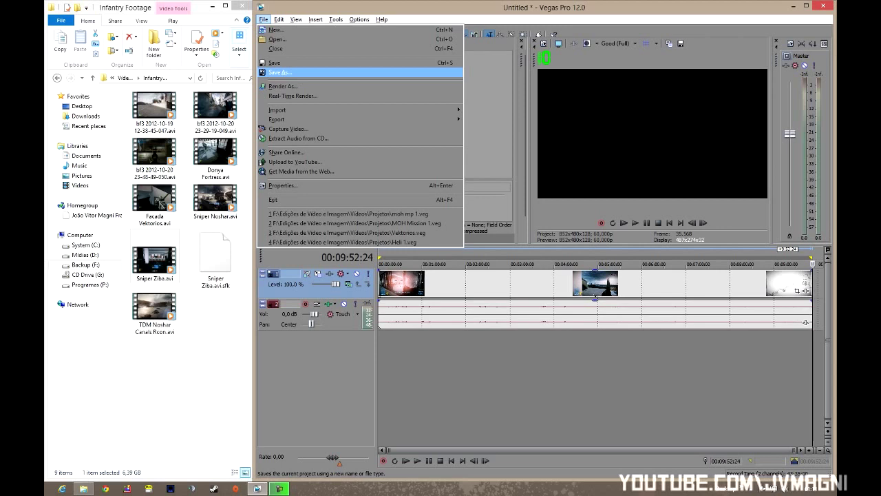
{"action": "key", "text": "Down"}
{"action": "key", "text": "Return"}
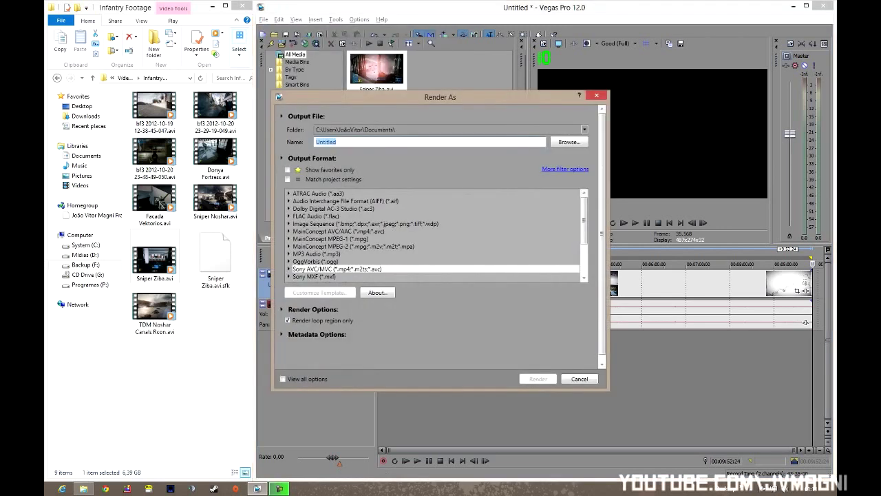
{"action": "scroll", "coordinate": [437, 235], "scroll_direction": "down", "scroll_amount": 3}
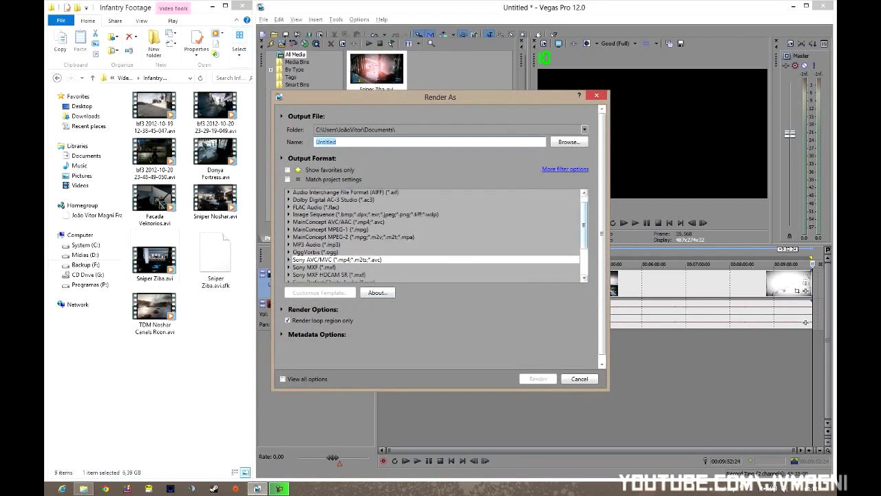
{"action": "scroll", "coordinate": [436, 235], "scroll_direction": "up", "scroll_amount": 3}
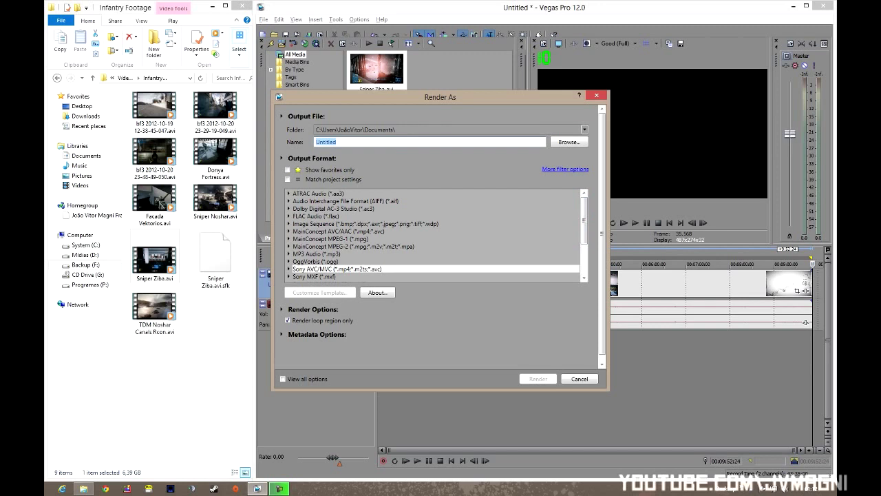
{"action": "double_click", "coordinate": [332, 268]}
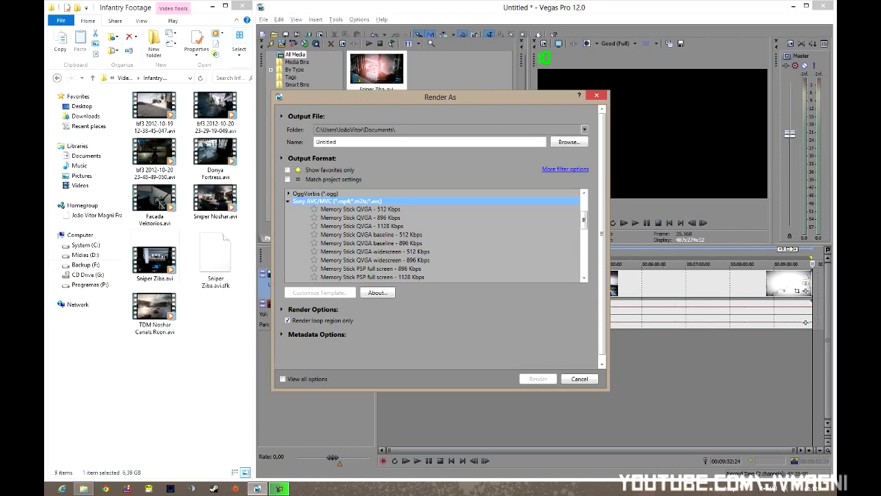
{"action": "scroll", "coordinate": [434, 234], "scroll_direction": "down", "scroll_amount": 10}
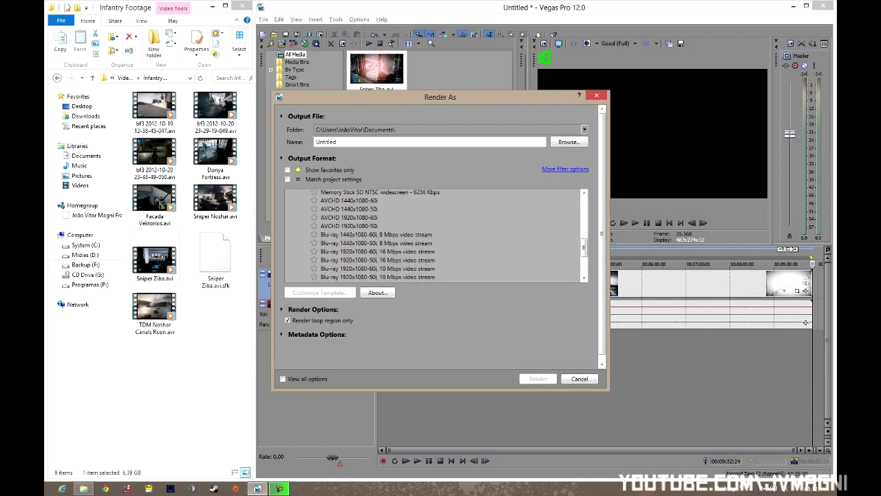
{"action": "left_click", "coordinate": [350, 223]}
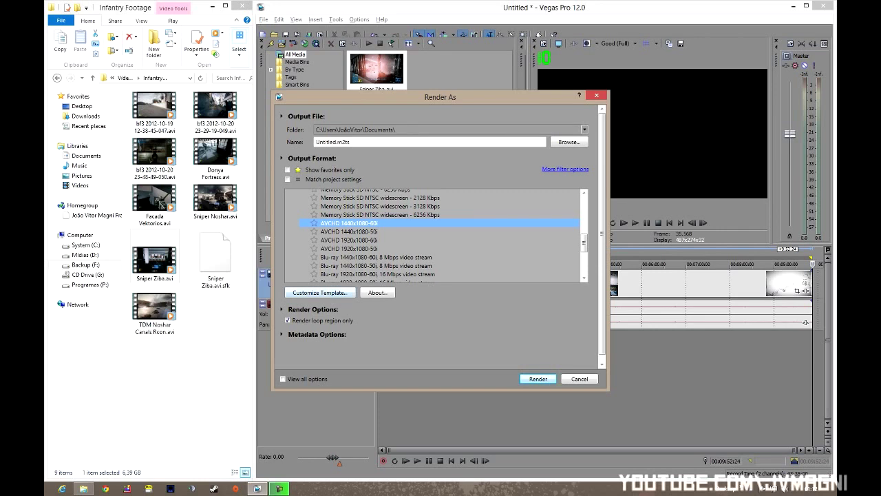
Customize the render template with frame size High definition (1280x720) and frame rate 59,940 (Double NTSC).
{"action": "left_click", "coordinate": [319, 292]}
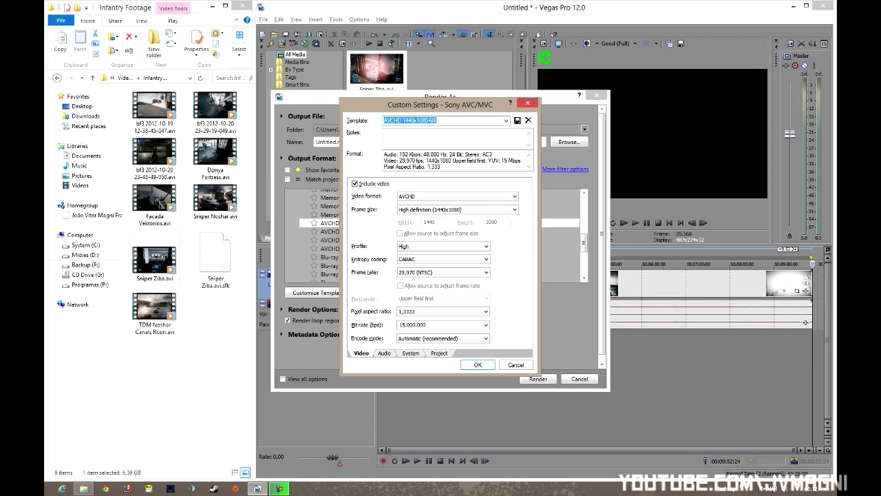
{"action": "left_click", "coordinate": [457, 210]}
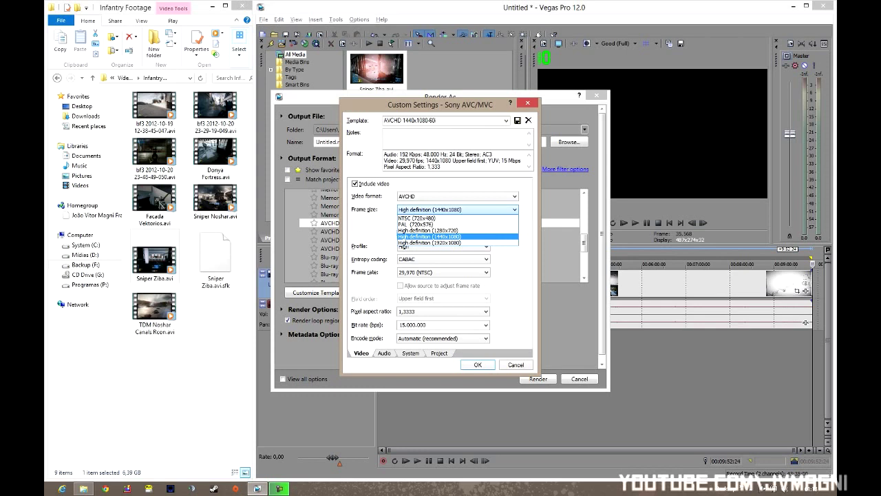
{"action": "left_click", "coordinate": [427, 230]}
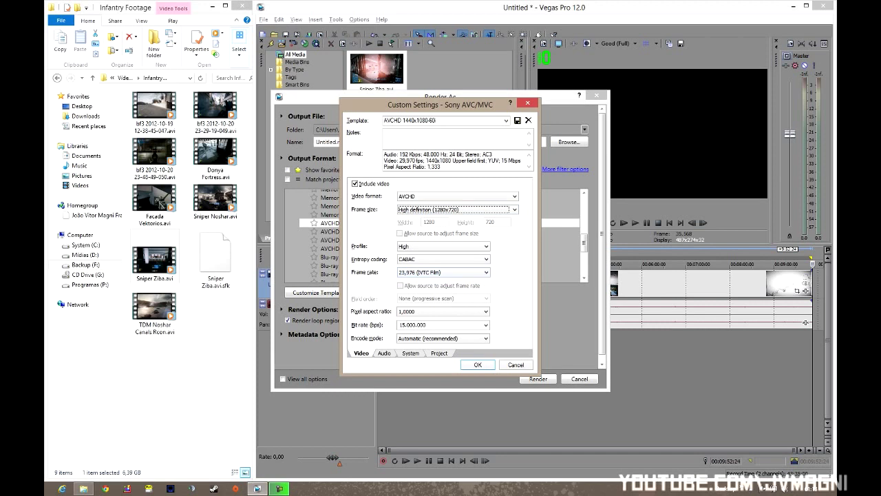
{"action": "left_click", "coordinate": [443, 272]}
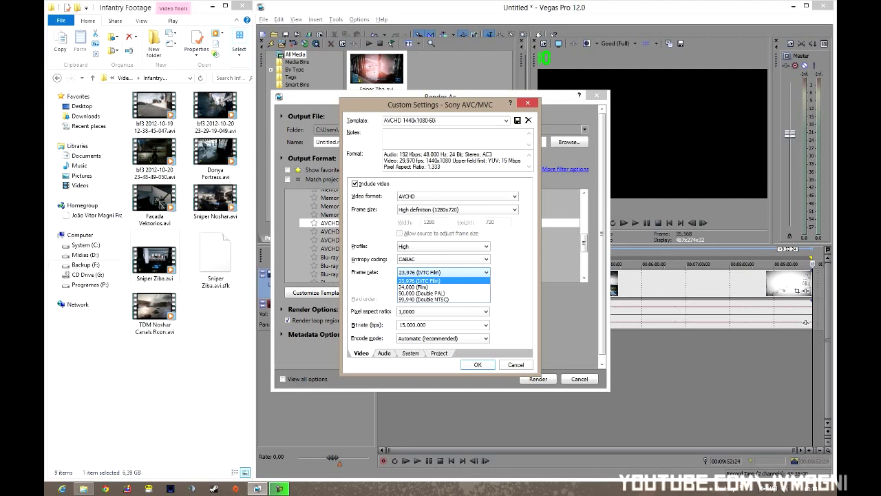
{"action": "key", "text": "Down"}
{"action": "key", "text": "Down"}
{"action": "key", "text": "Down"}
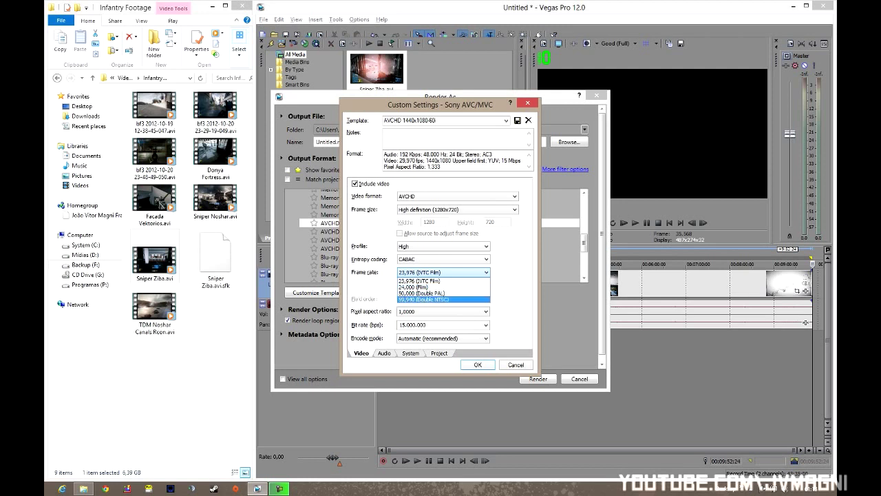
{"action": "key", "text": "Return"}
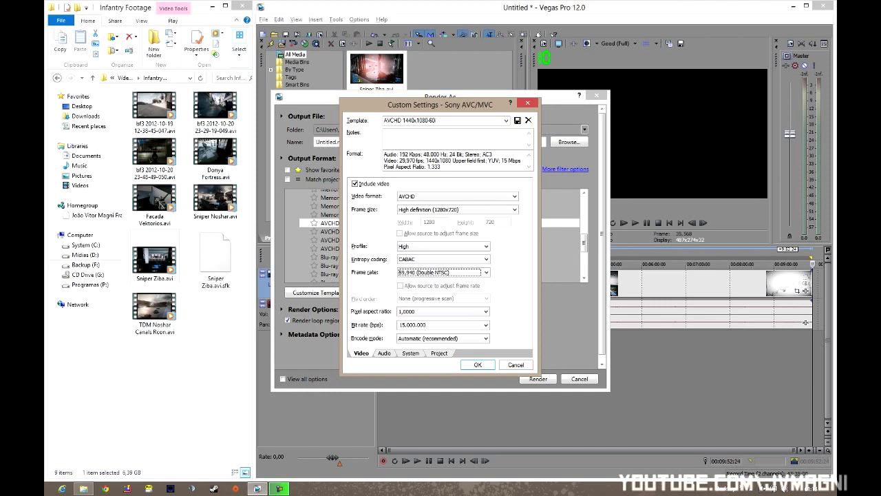
Review the video bit rate choices and set the encode mode to Render using GPU if available.
{"action": "left_click", "coordinate": [486, 325]}
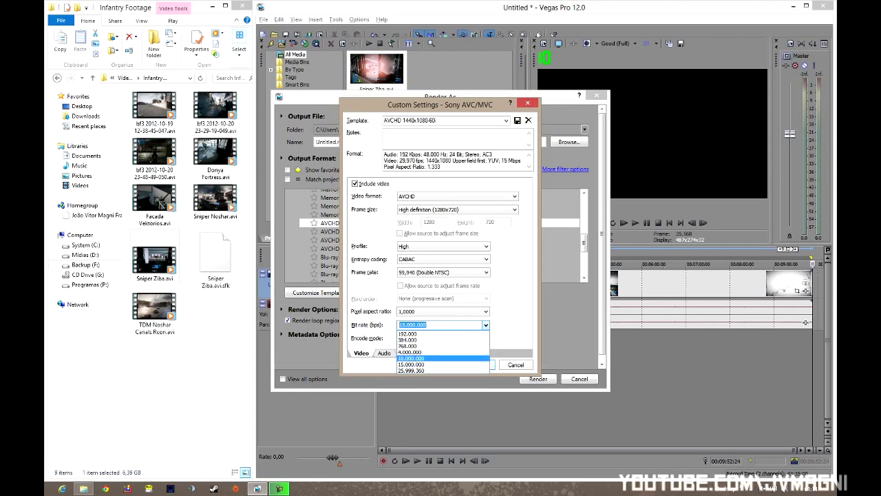
{"action": "key", "text": "Escape"}
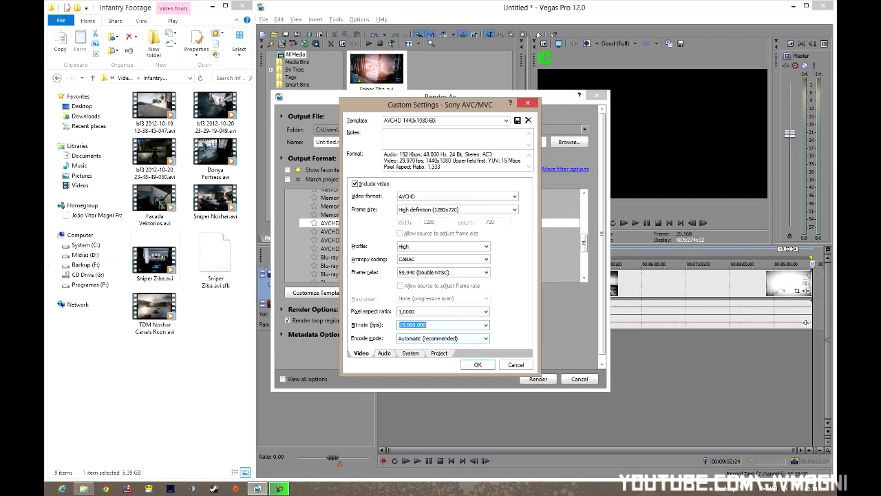
{"action": "key", "text": "Tab"}
{"action": "key", "text": "alt+Down"}
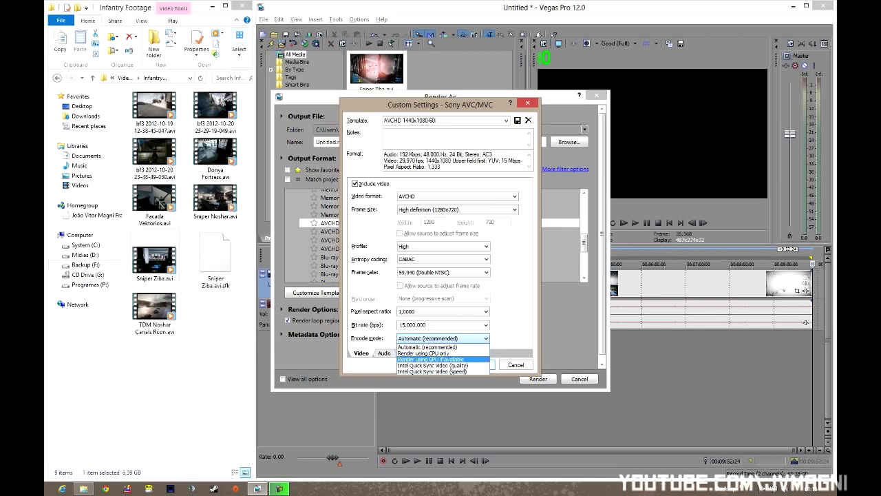
{"action": "left_click", "coordinate": [431, 359]}
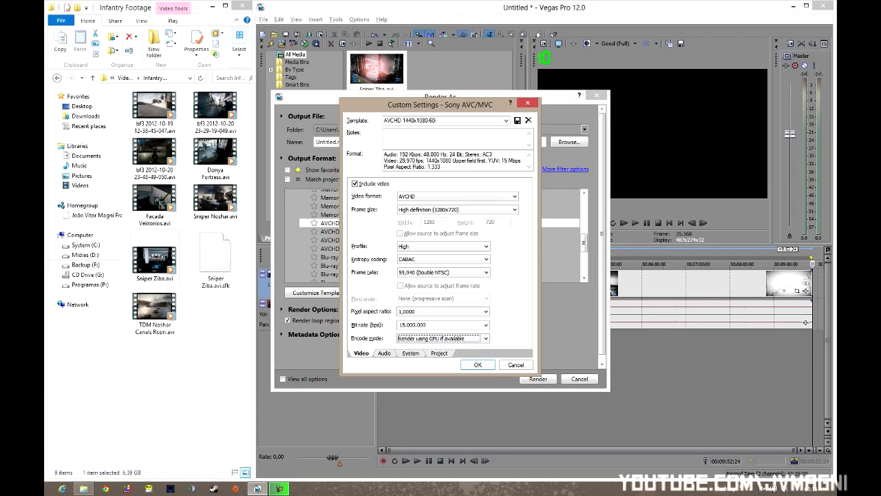
Look over the template's audio settings and run the GPU check in its system settings.
{"action": "key", "text": "ctrl+Tab"}
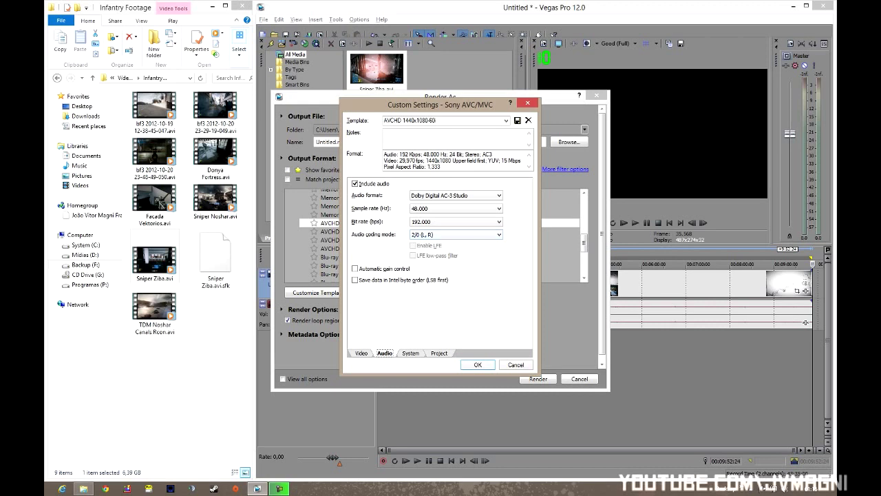
{"action": "key", "text": "ctrl+Tab"}
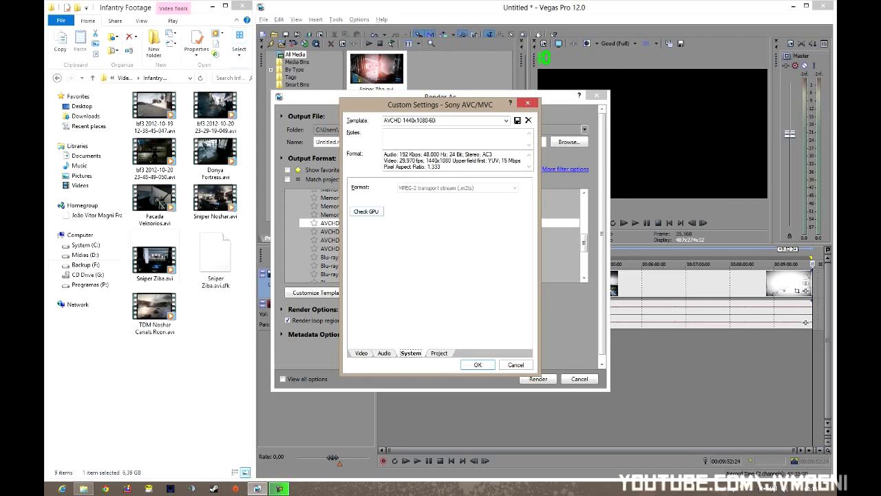
{"action": "key", "text": "Tab"}
{"action": "key", "text": "space"}
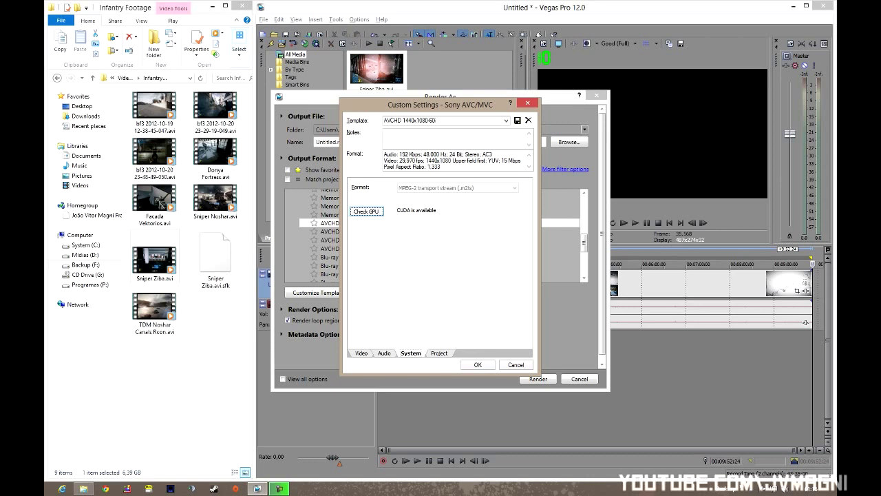
Set the template's video rendering quality to Best and accept the custom settings.
{"action": "key", "text": "ctrl+Tab"}
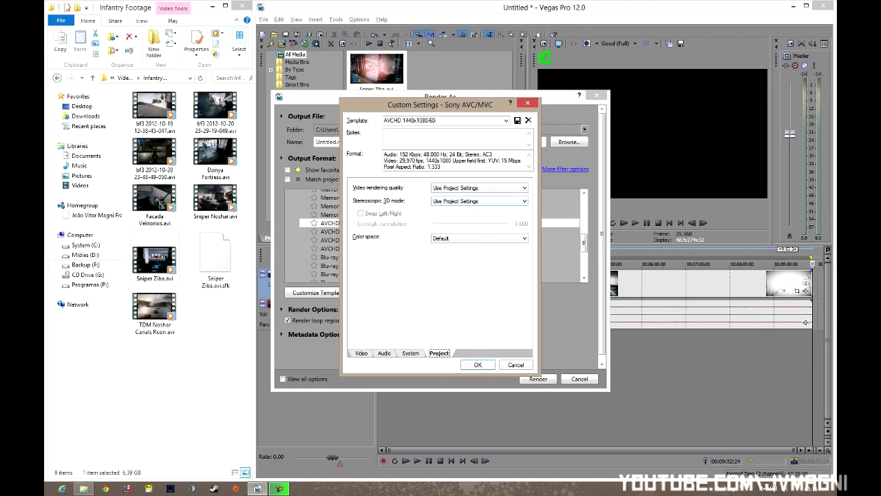
{"action": "key", "text": "Tab"}
{"action": "key", "text": "alt+Down"}
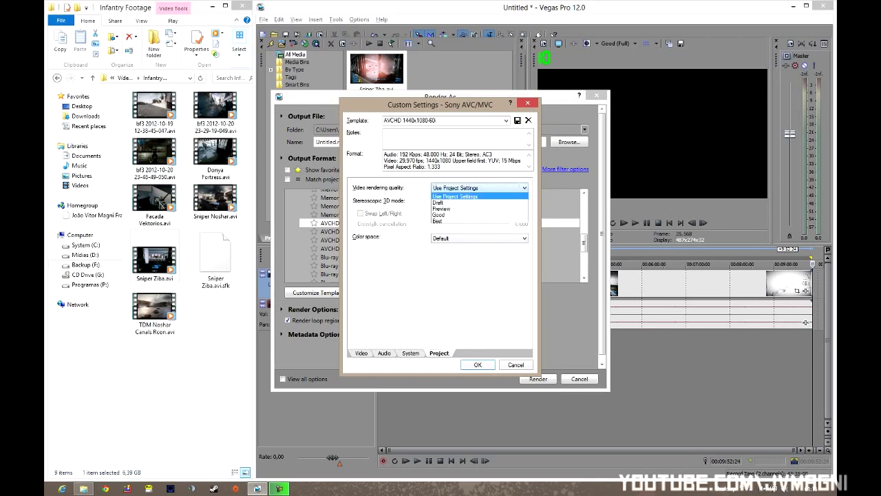
{"action": "key", "text": "Up"}
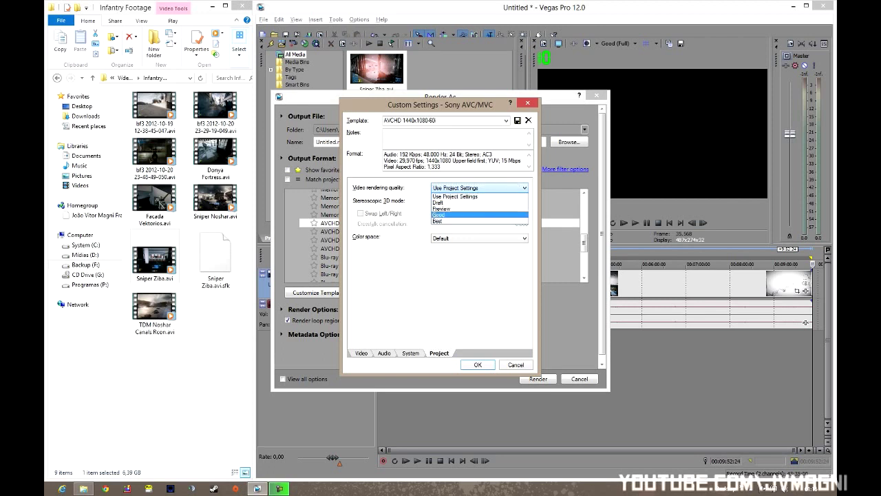
{"action": "key", "text": "Down"}
{"action": "key", "text": "Return"}
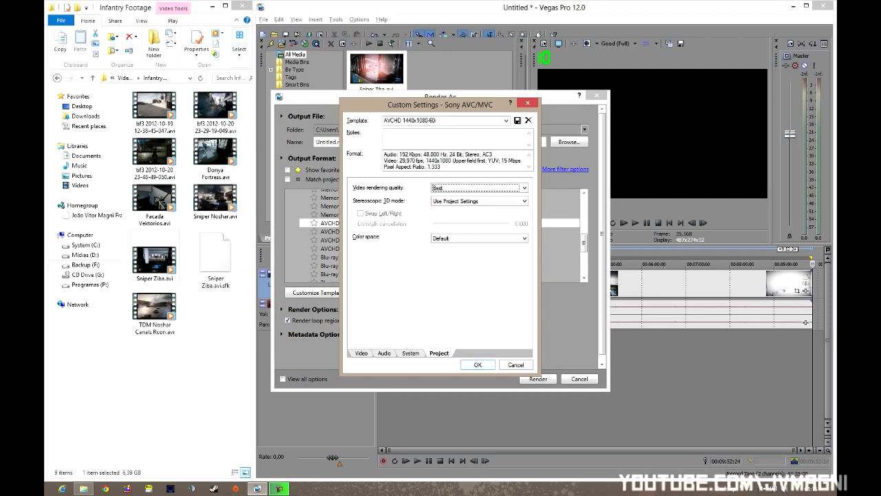
{"action": "key", "text": "Return"}
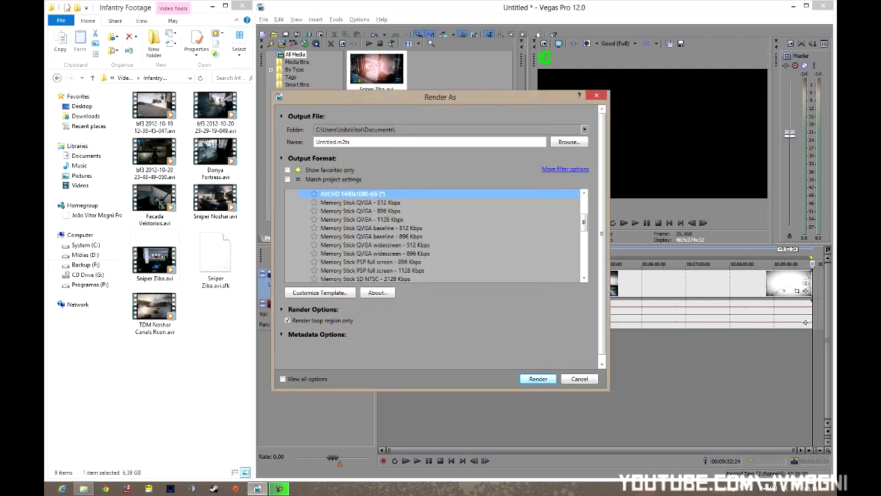
Browse for the save location and file name of the rendered output.
{"action": "key", "text": "shift+Tab"}
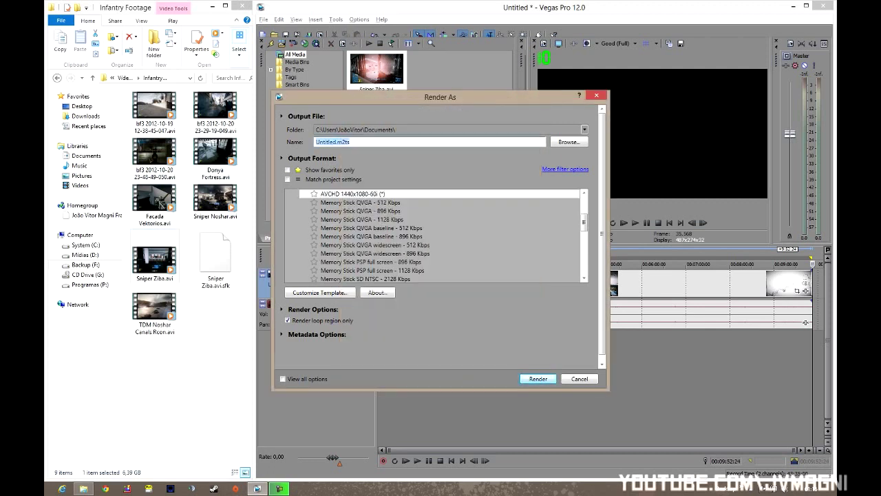
{"action": "key", "text": "Tab"}
{"action": "key", "text": "Return"}
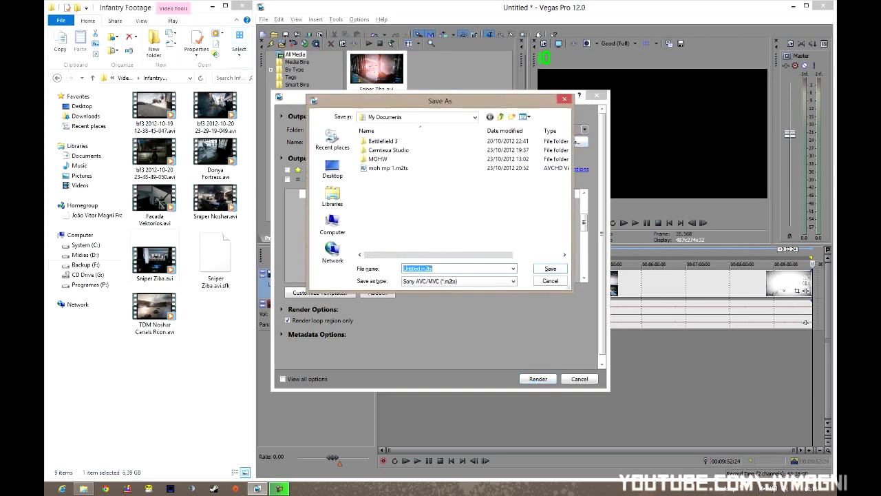